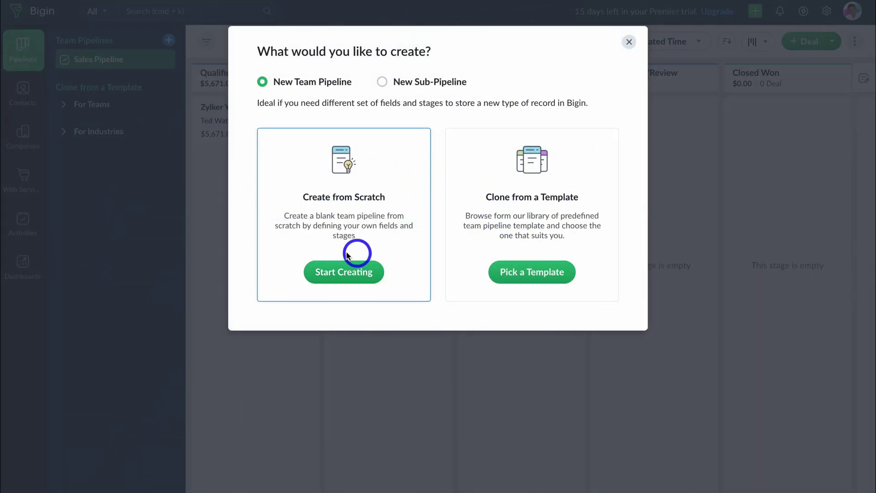
- Start a team pipeline from scratch named Training, with open stages Module 1 - Navigation and Modules 2 to 5 - Editing
{"action": "left_click", "coordinate": [343, 273]}
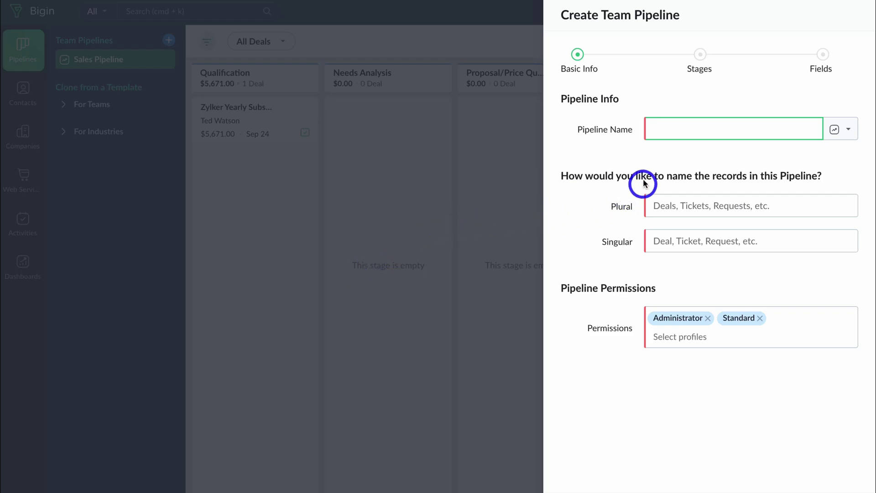
{"action": "type", "text": "Training"}
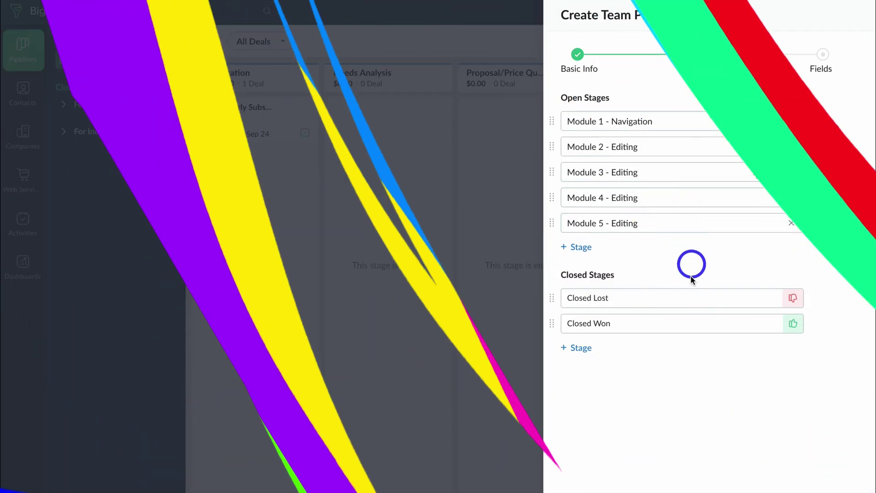
{"action": "left_click", "coordinate": [683, 264]}
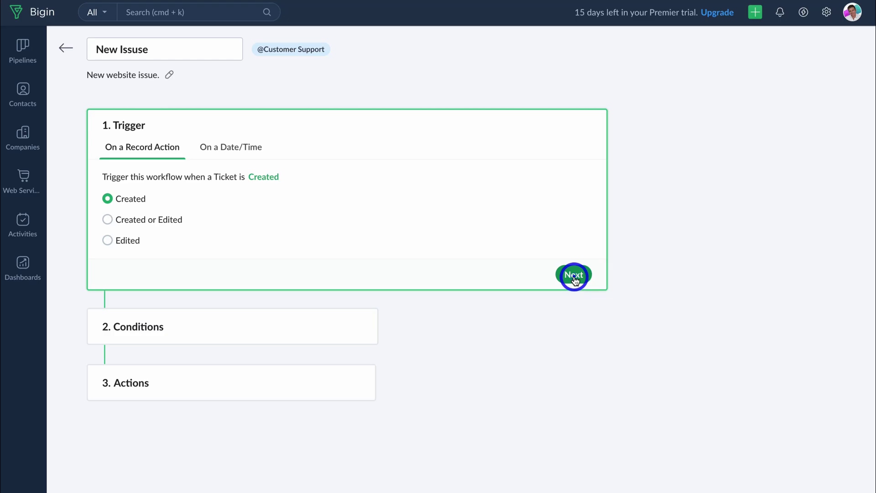
- Set the New Issuse workflow for Customer Support to trigger when a ticket is created and continue to its conditions
{"action": "left_click", "coordinate": [573, 276]}
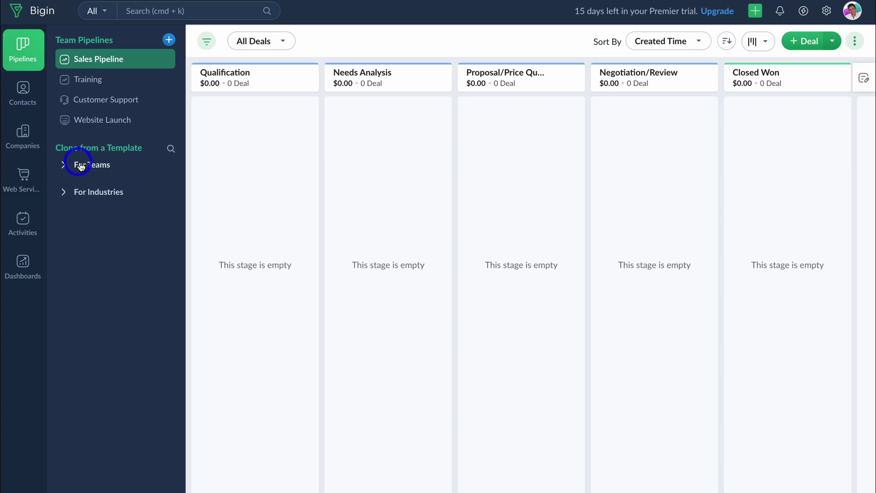
{"action": "left_click", "coordinate": [109, 170]}
{"action": "left_click", "coordinate": [110, 170]}
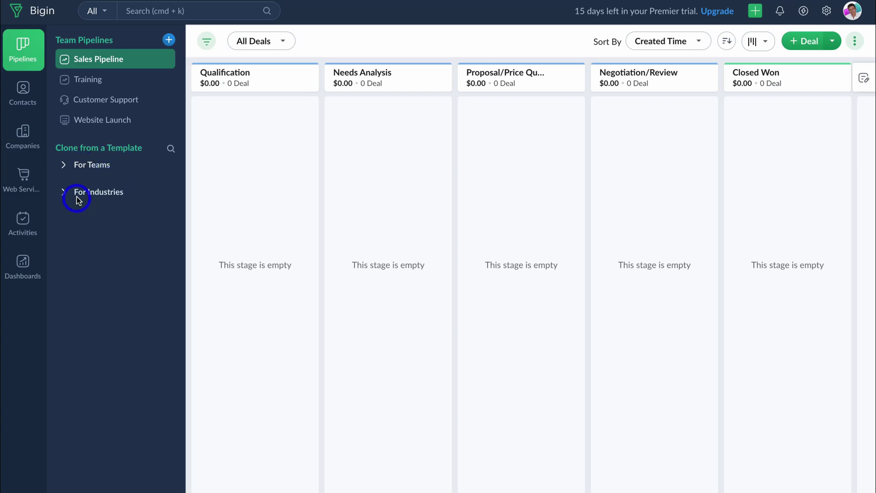
{"action": "left_click", "coordinate": [108, 199]}
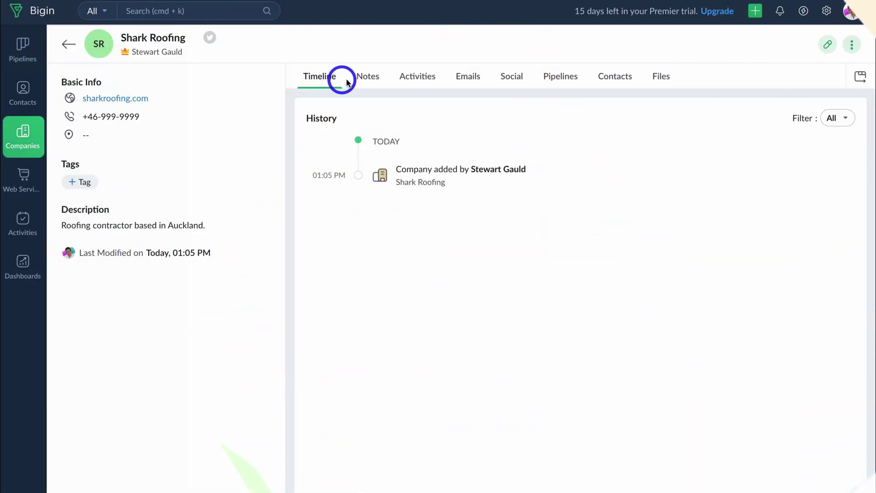
- Look through the notes, activities, emails and social sections of the Shark Roofing company record
{"action": "left_click", "coordinate": [363, 81]}
{"action": "left_click", "coordinate": [419, 78]}
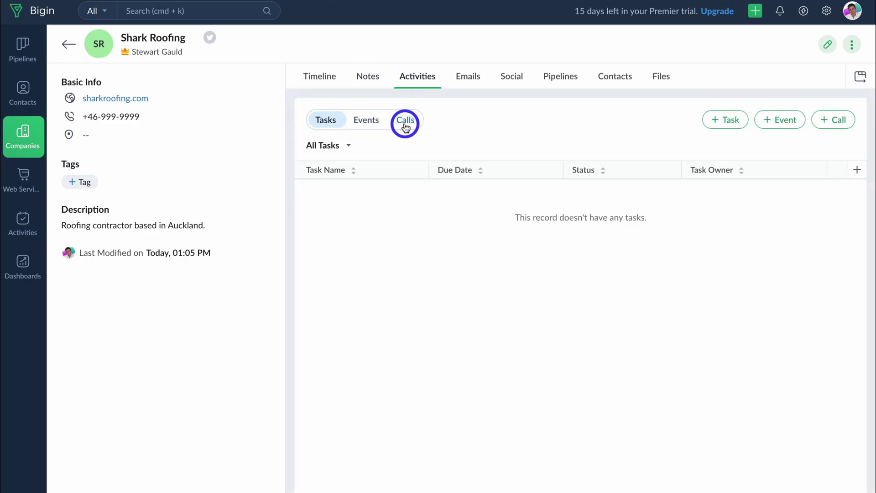
{"action": "left_click", "coordinate": [468, 79]}
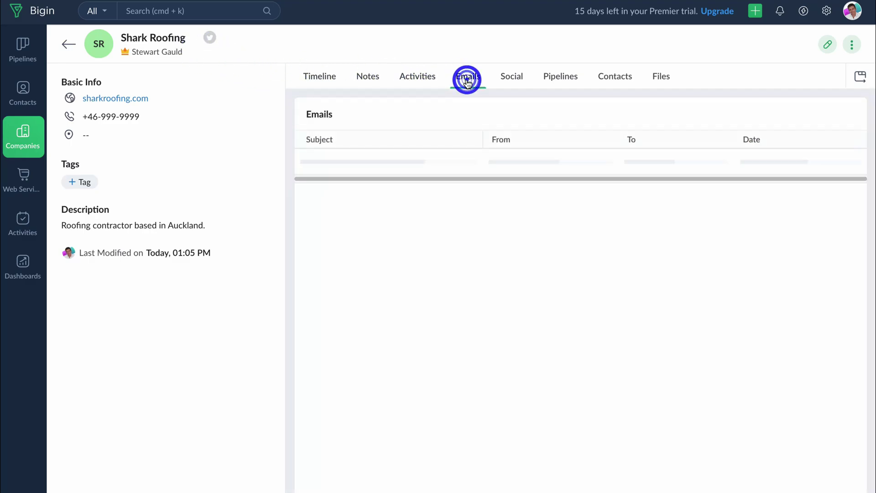
{"action": "left_click", "coordinate": [512, 81]}
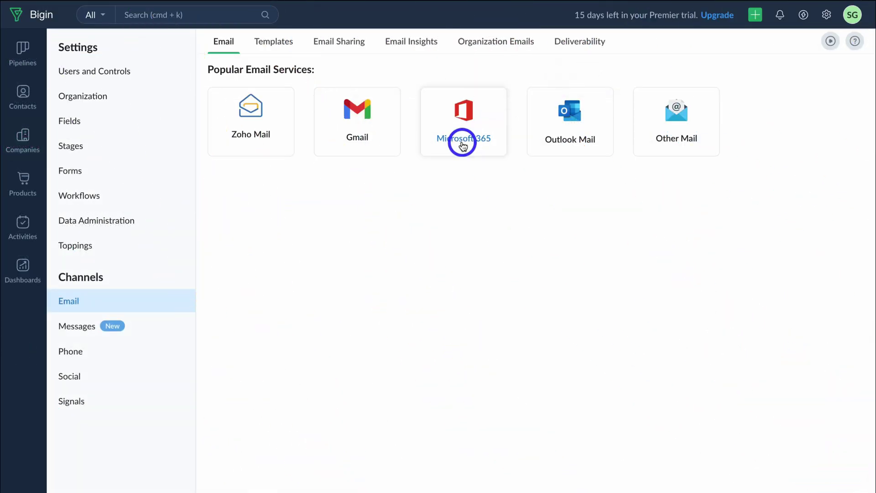
- Choose Gmail as the email service and start the Google sign-in to connect the account
{"action": "left_click", "coordinate": [361, 128]}
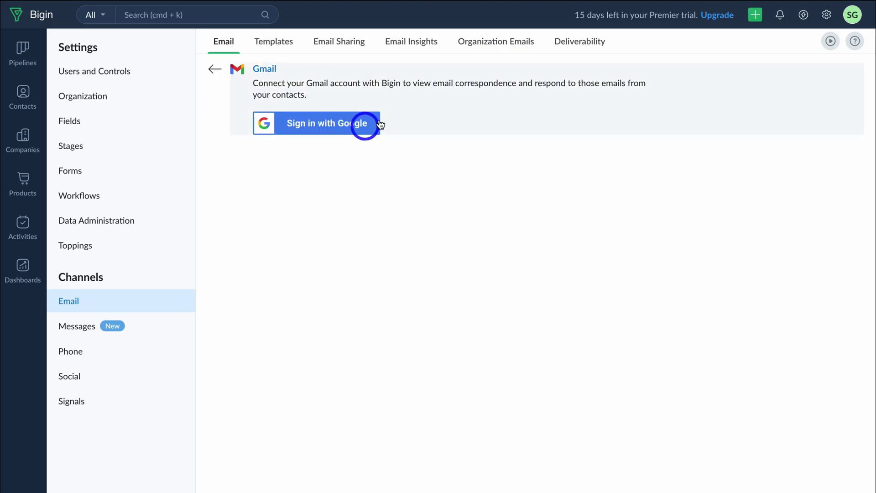
{"action": "left_click", "coordinate": [301, 125]}
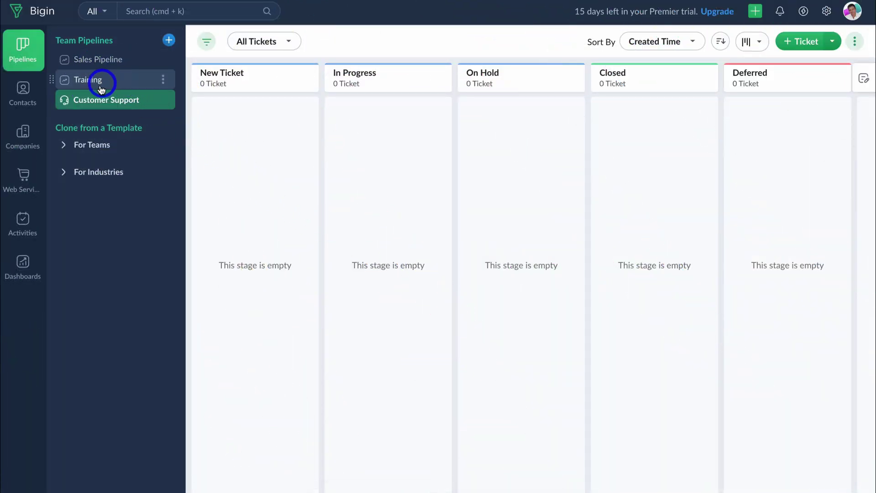
- Start a new team pipeline by cloning a template and select the Website Launch template for teams
{"action": "left_click", "coordinate": [168, 40]}
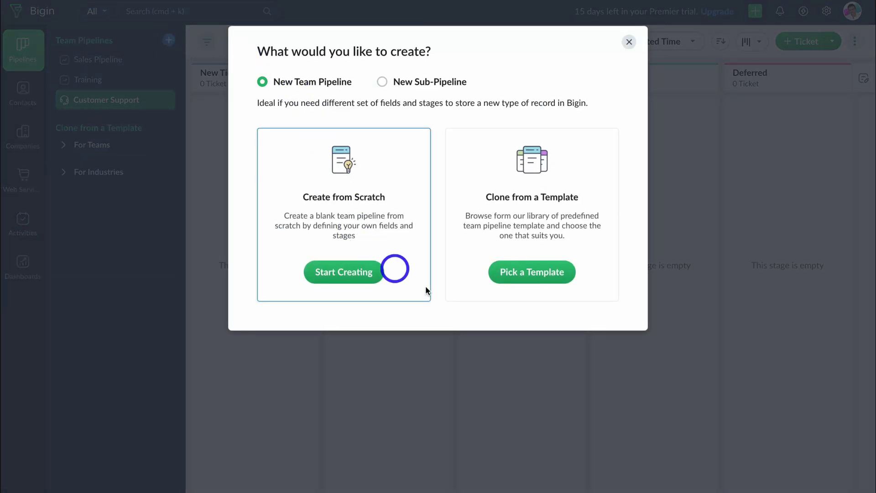
{"action": "left_click", "coordinate": [528, 273]}
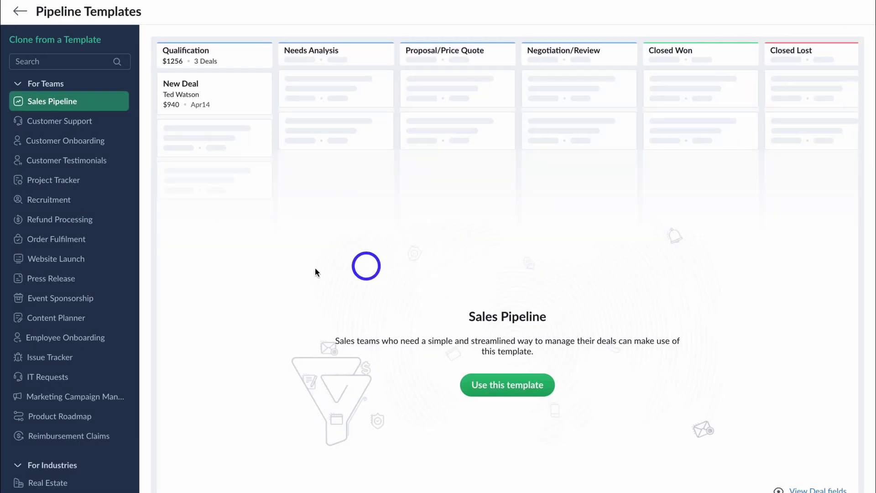
{"action": "left_click", "coordinate": [78, 260]}
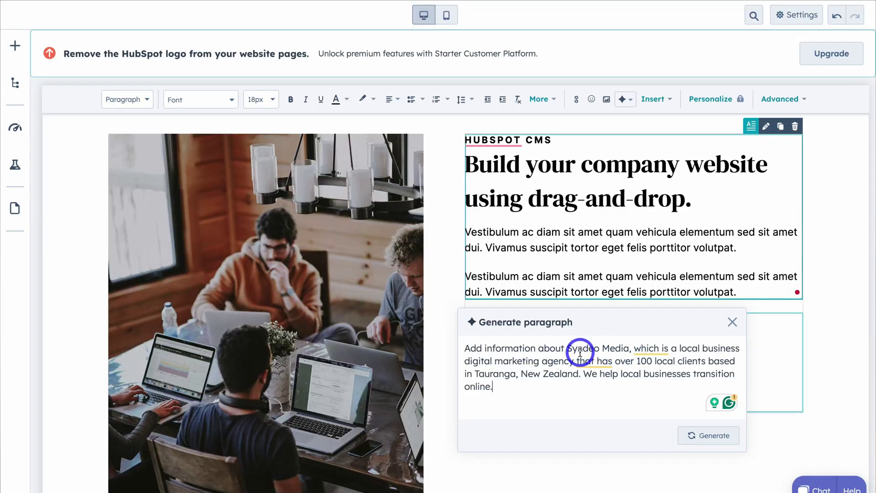
- In HubSpot's page editor, generate a paragraph from the Syndeo Media agency prompt and select the SYNDEO MEDIA text above the banner heading
{"action": "left_click", "coordinate": [706, 435]}
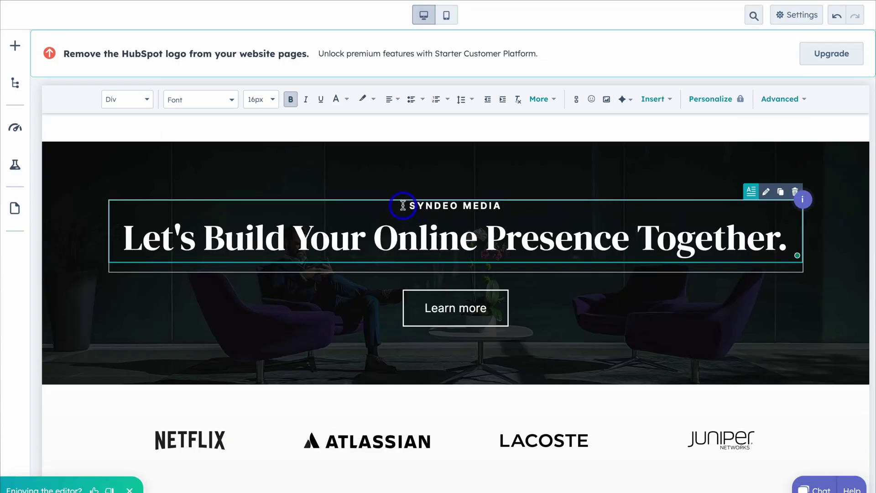
{"action": "left_click_drag", "start_coordinate": [402, 206], "coordinate": [490, 203]}
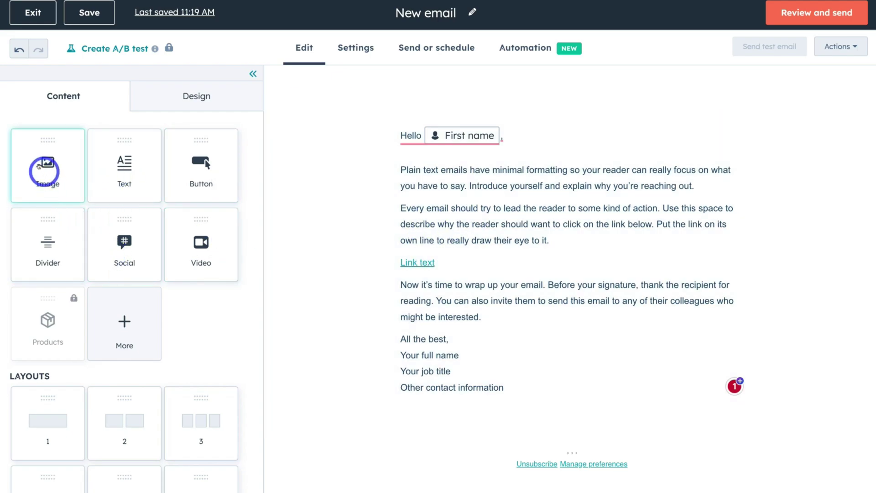
- Add an image block below the signature in the new HubSpot marketing email
{"action": "mouse_move", "coordinate": [45, 170]}
{"action": "left_mouse_down"}
{"action": "mouse_move", "coordinate": [109, 172]}
{"action": "mouse_move", "coordinate": [397, 297]}
{"action": "mouse_move", "coordinate": [495, 370]}
{"action": "mouse_move", "coordinate": [506, 408]}
{"action": "mouse_move", "coordinate": [548, 419]}
{"action": "left_mouse_up"}
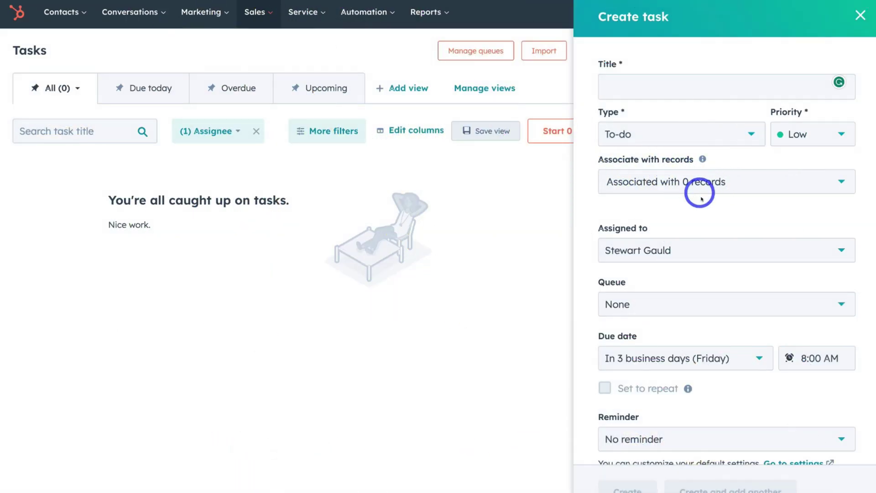
- Examine the new task form's assignment, queue, due date, reminder and notes fields, and close the form without creating a task
{"action": "scroll", "coordinate": [686, 256], "scroll_direction": "down", "scroll_amount": 3}
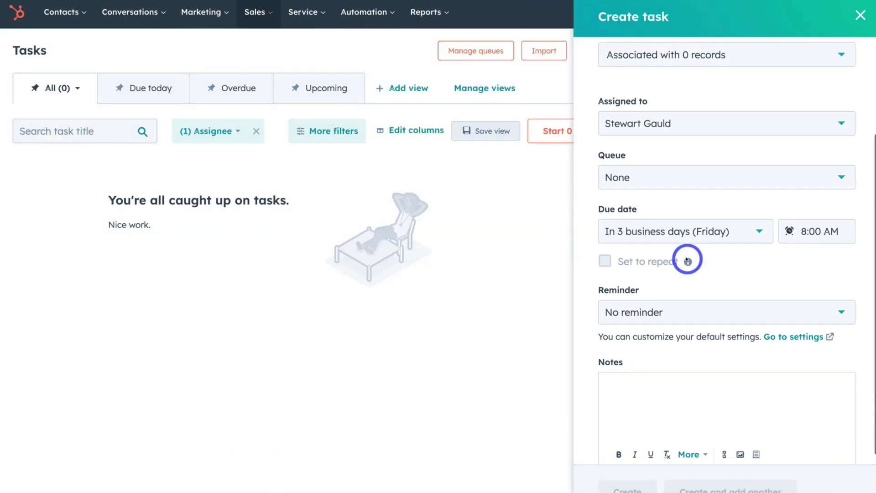
{"action": "scroll", "coordinate": [597, 217], "scroll_direction": "down", "scroll_amount": 1}
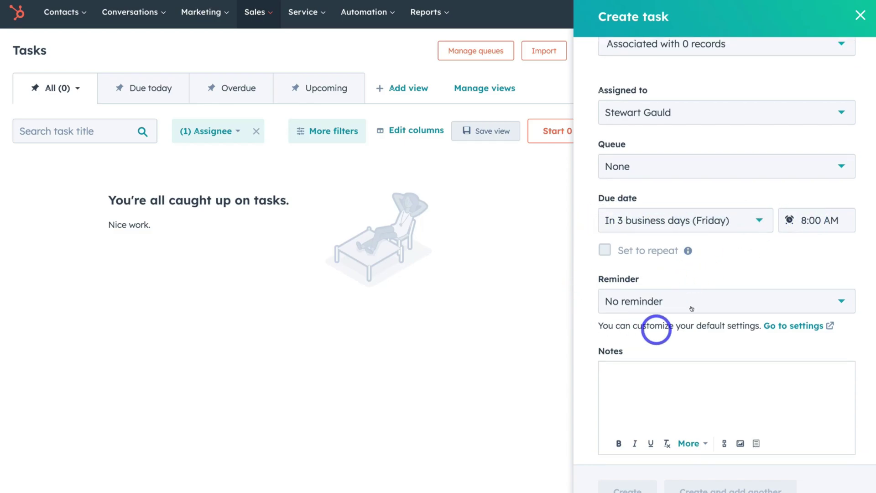
{"action": "scroll", "coordinate": [708, 368], "scroll_direction": "up", "scroll_amount": 4}
{"action": "left_click", "coordinate": [860, 16]}
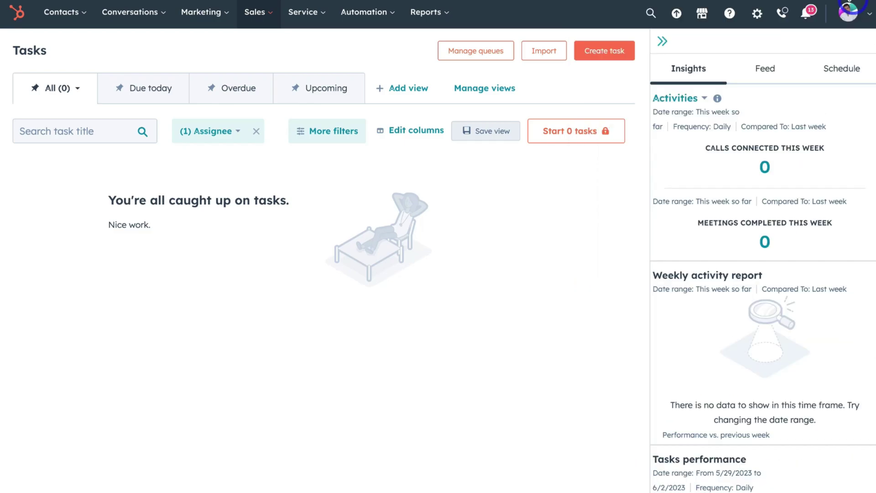
- Open the sales meetings list and view the booking page of the default 60 min, 30 min, and 15 min meeting
{"action": "left_click", "coordinate": [264, 13]}
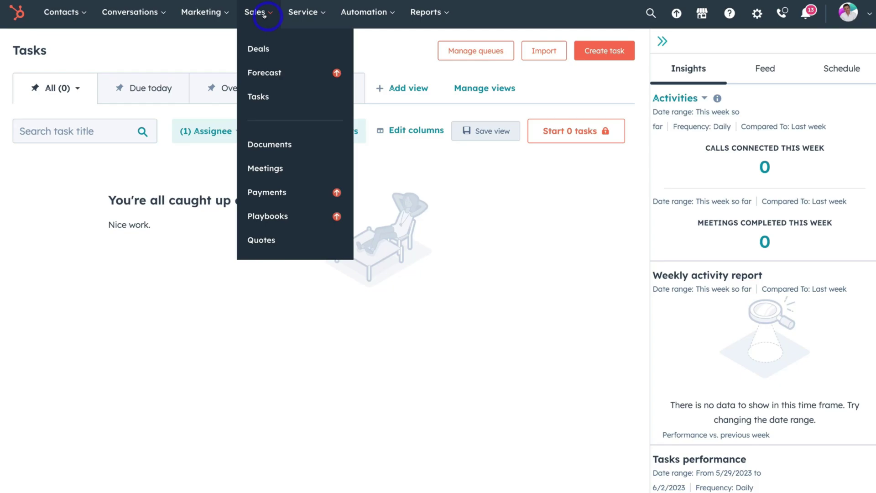
{"action": "left_click", "coordinate": [310, 166]}
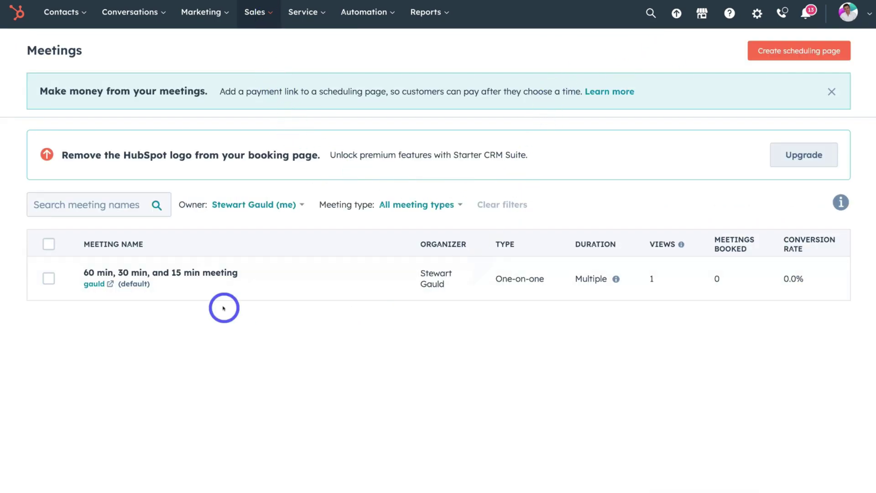
{"action": "left_click", "coordinate": [92, 284]}
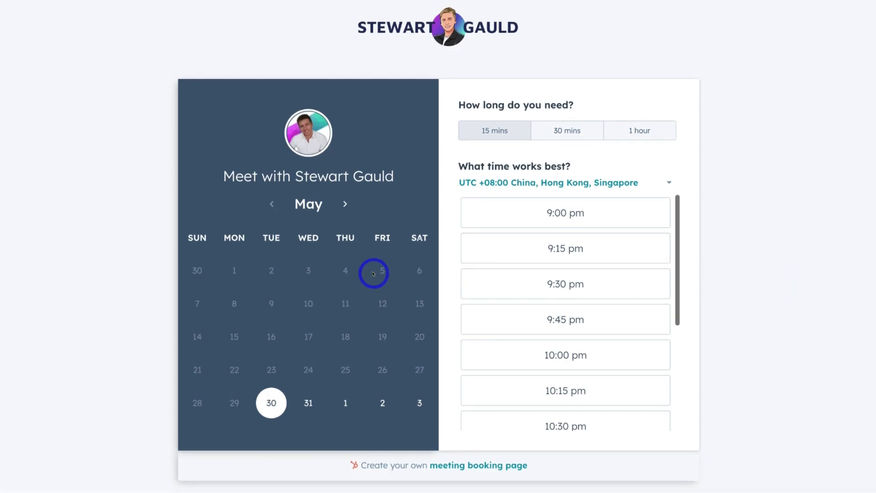
- Set the new contact's legal basis for data processing to Legitimate interest – prospect/lead and create the contact
{"action": "left_click", "coordinate": [553, 316]}
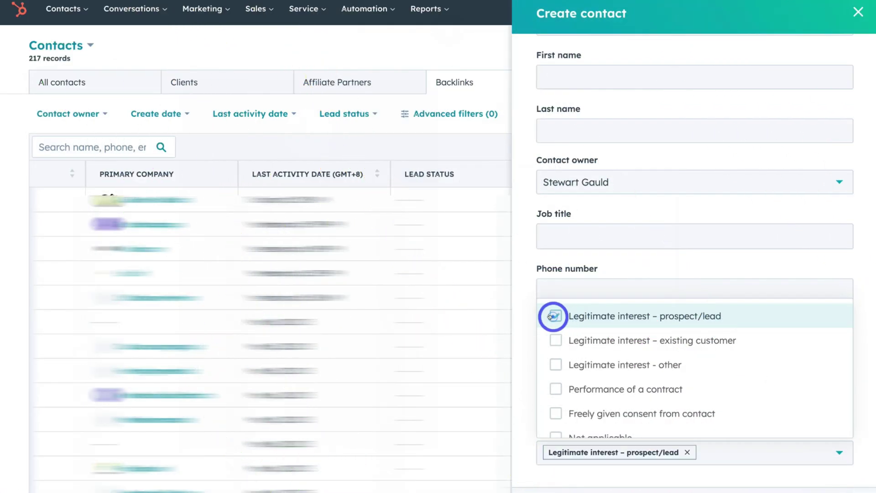
{"action": "scroll", "coordinate": [606, 353], "scroll_direction": "down", "scroll_amount": 1}
{"action": "scroll", "coordinate": [606, 353], "scroll_direction": "up", "scroll_amount": 1}
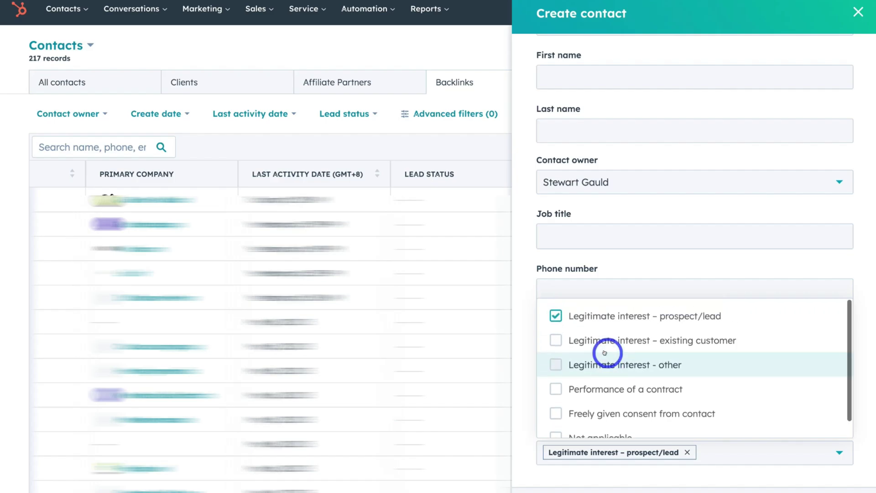
{"action": "left_click", "coordinate": [527, 335]}
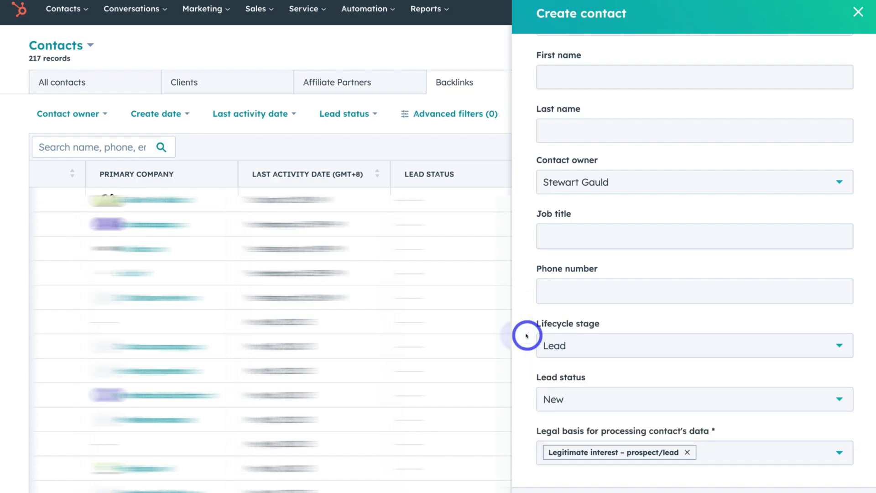
{"action": "left_click", "coordinate": [565, 465]}
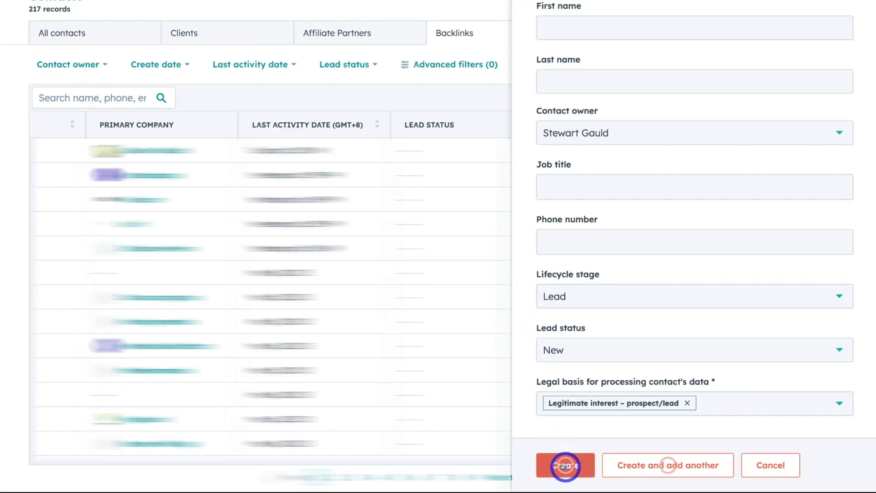